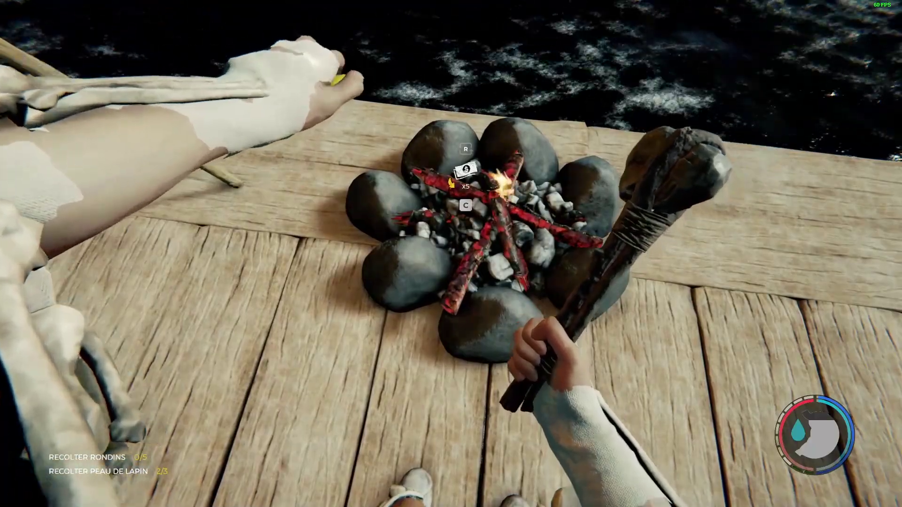
{"action": "key", "text": "w"}
{"action": "key", "text": "w"}
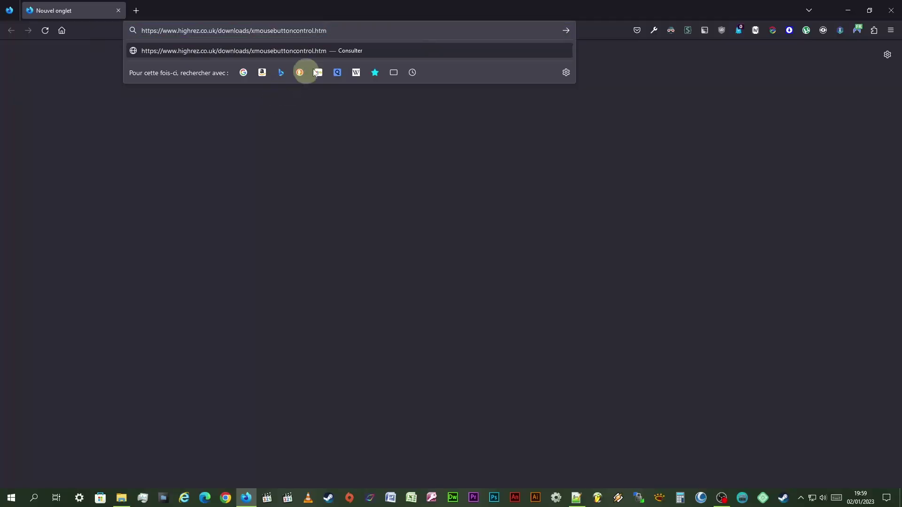
{"action": "key", "text": "Return"}
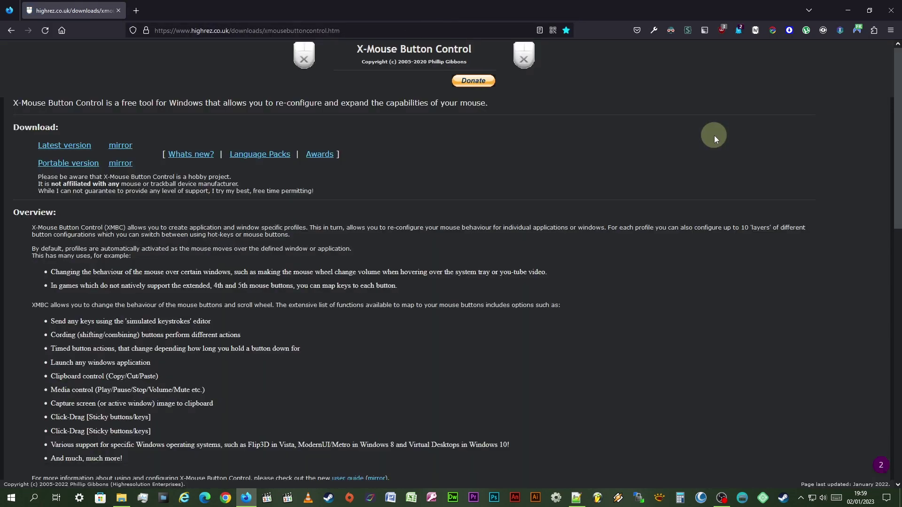
{"action": "left_click", "coordinate": [66, 152]}
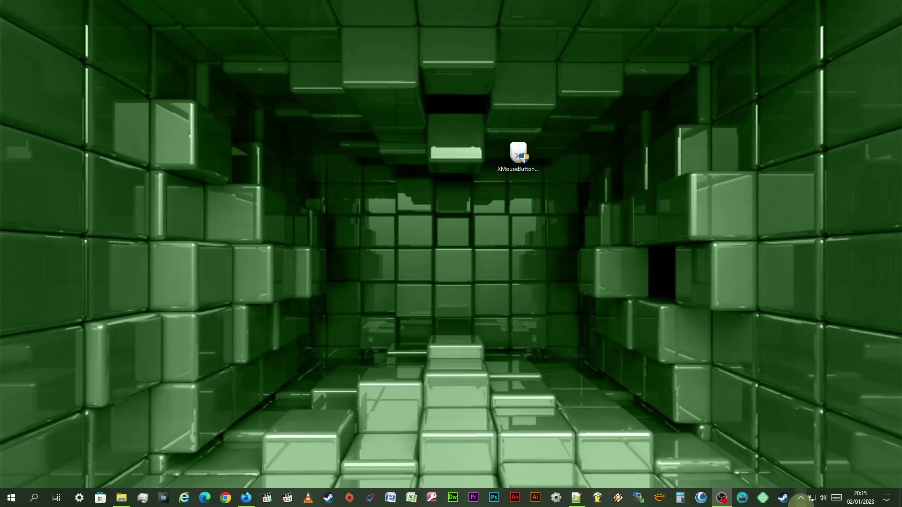
- Open the installed X-Mouse Button Control and set its interface language to Français (French) in the global settings
{"action": "left_click", "coordinate": [801, 498]}
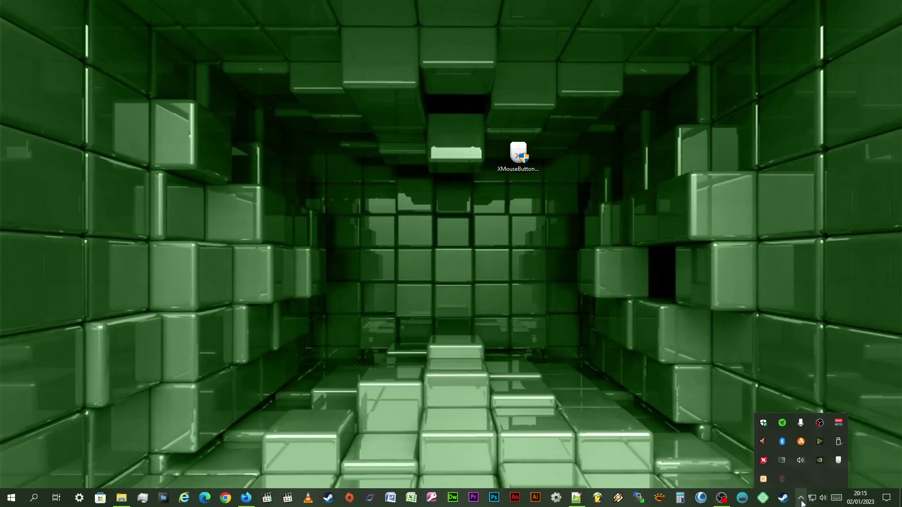
{"action": "left_click", "coordinate": [839, 462]}
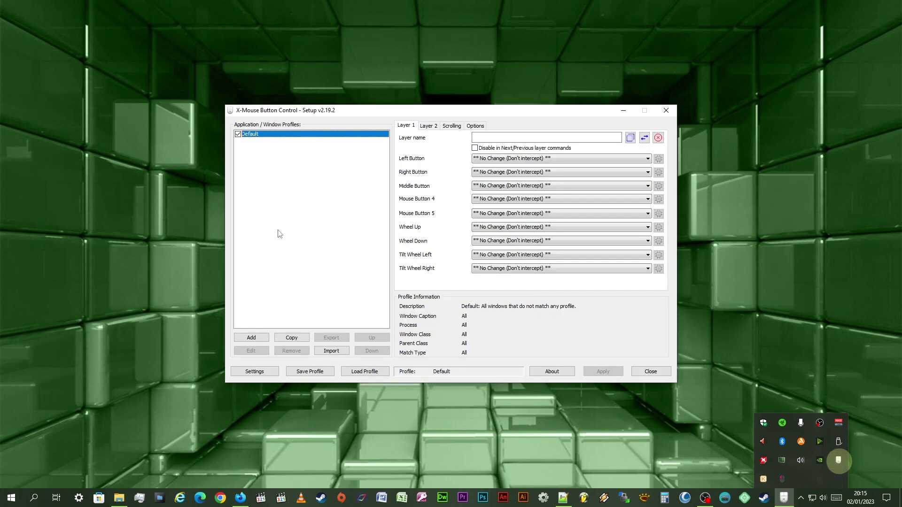
{"action": "left_click", "coordinate": [262, 375]}
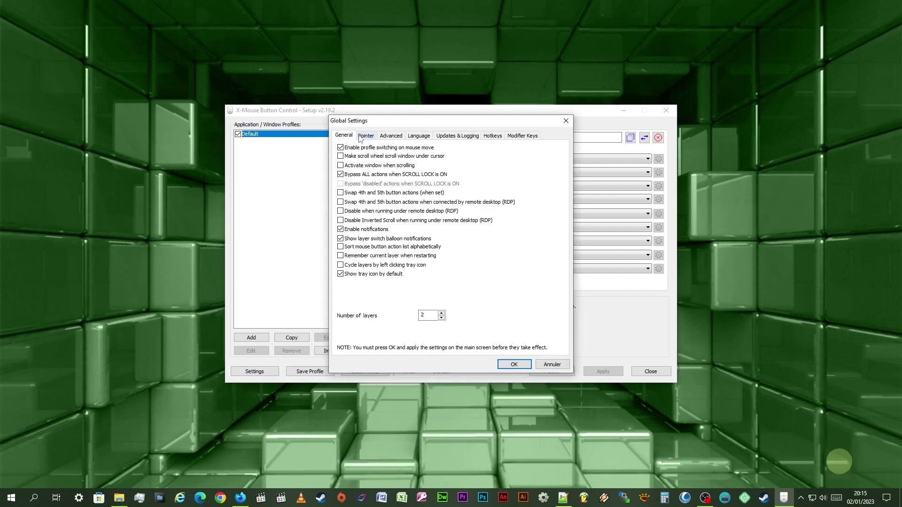
{"action": "left_click", "coordinate": [419, 136]}
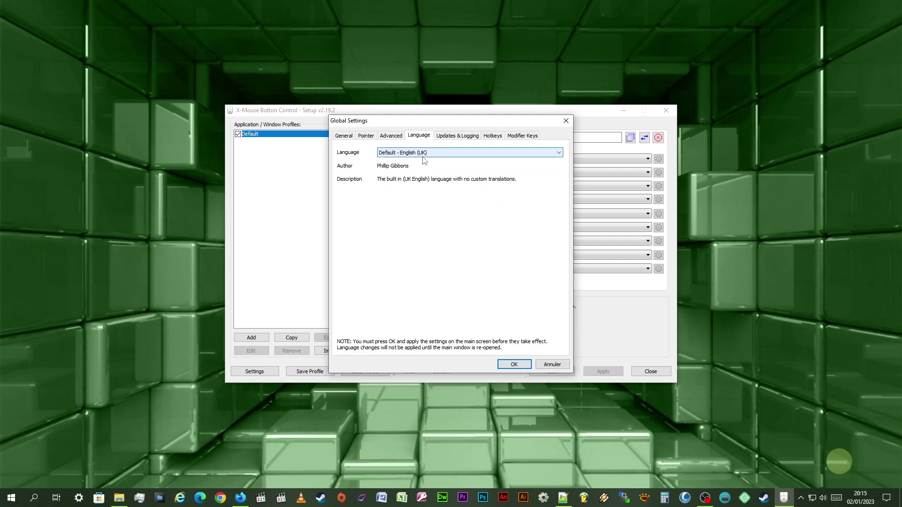
{"action": "left_click", "coordinate": [423, 156]}
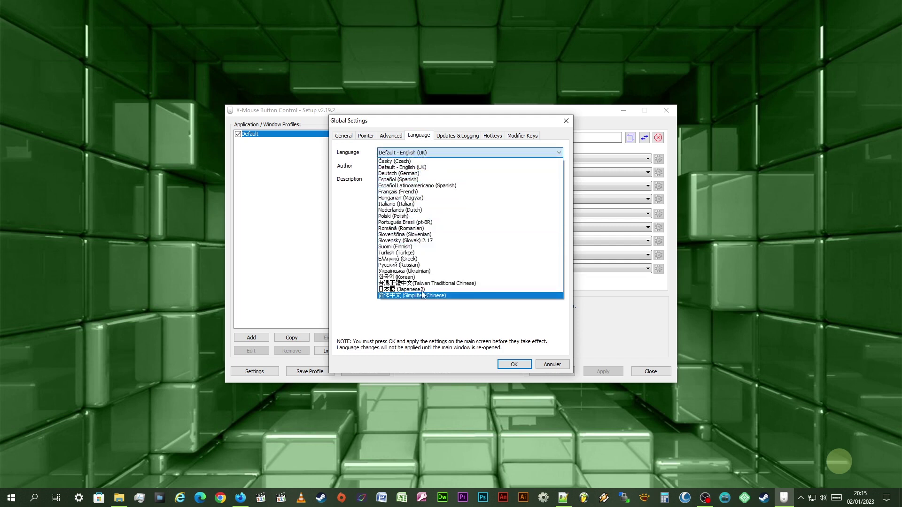
{"action": "left_click", "coordinate": [425, 192]}
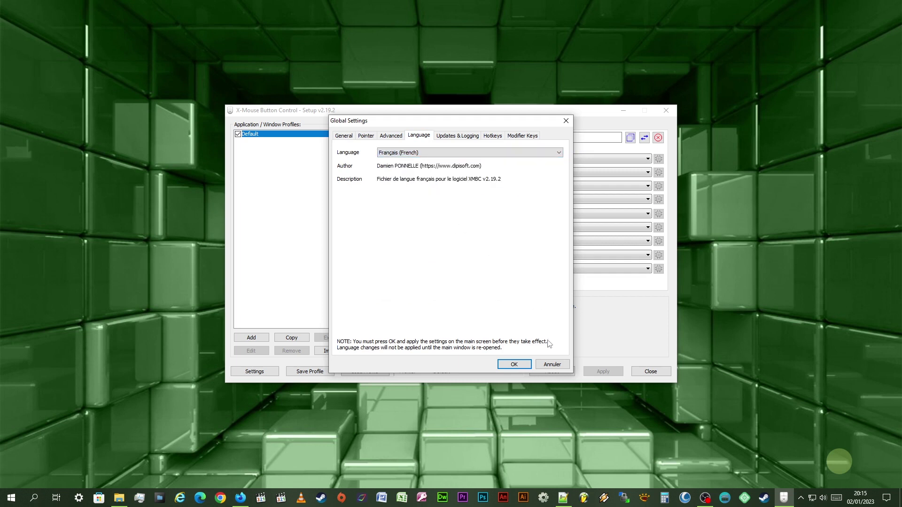
{"action": "left_click", "coordinate": [514, 365]}
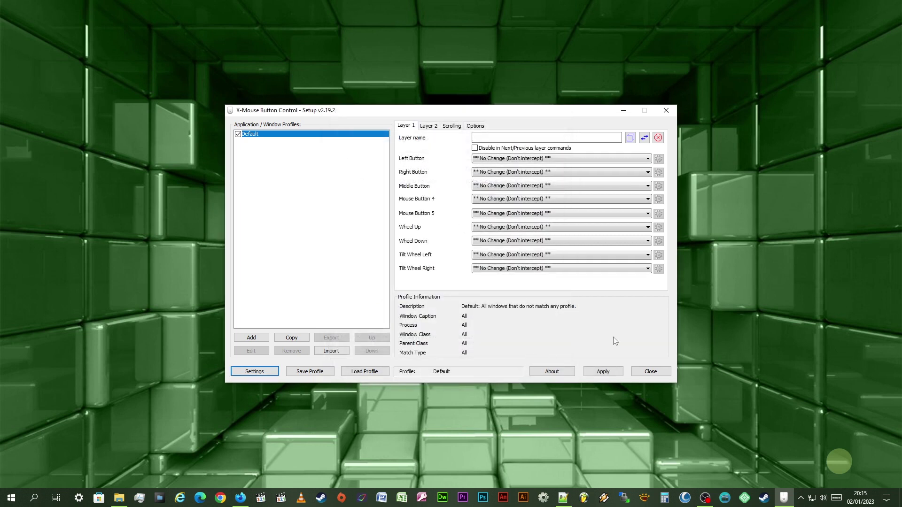
- Apply the language change, close the X-Mouse Button Control setup window and reopen it
{"action": "left_click", "coordinate": [606, 371]}
{"action": "left_click", "coordinate": [659, 372]}
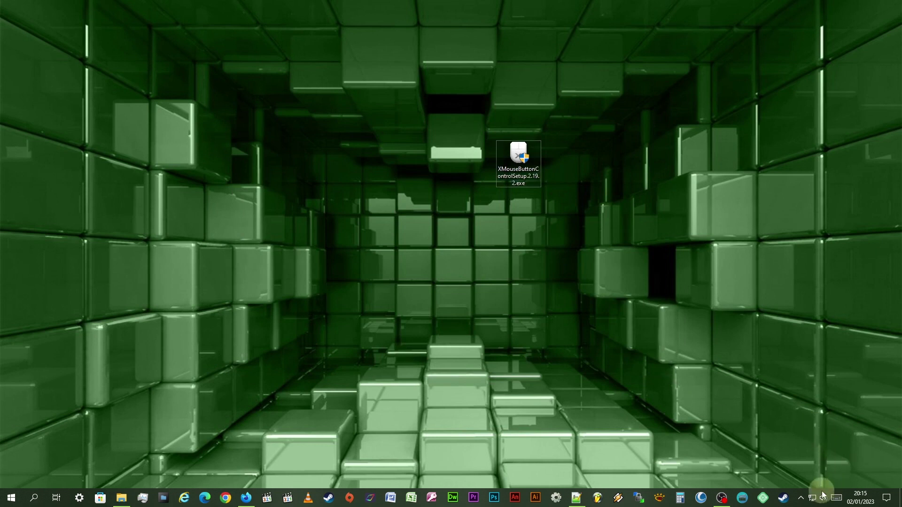
{"action": "left_click", "coordinate": [801, 498]}
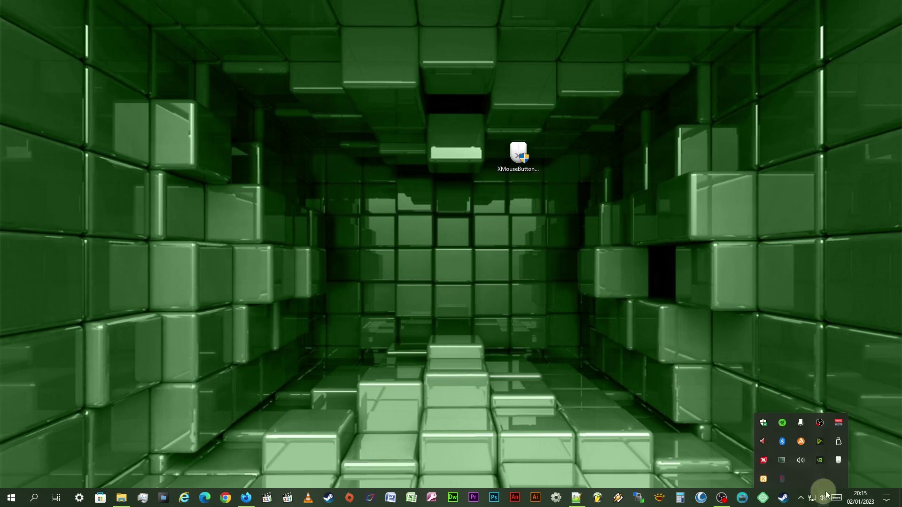
{"action": "left_click", "coordinate": [837, 461]}
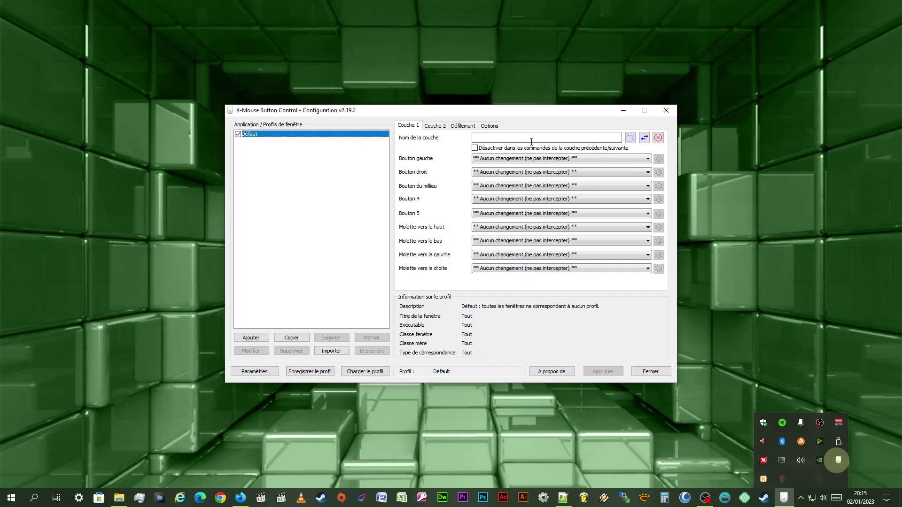
{"action": "left_click", "coordinate": [243, 137]}
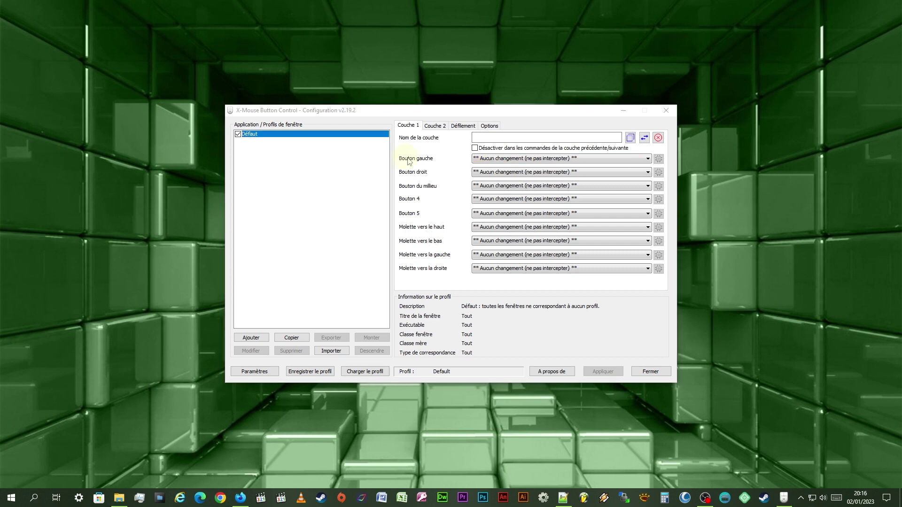
{"action": "left_click", "coordinate": [649, 159]}
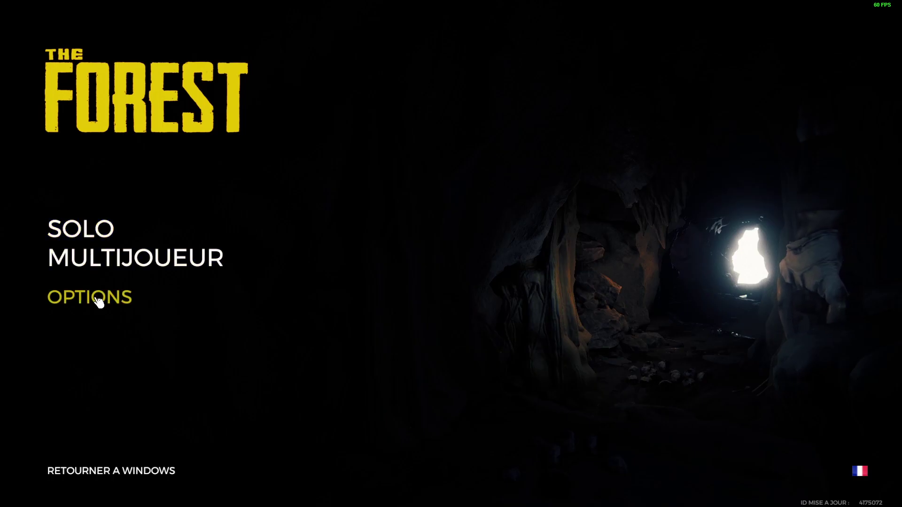
- In The Forest's options, look through the gameplay and control settings and open the key assignments
{"action": "left_click", "coordinate": [98, 301]}
{"action": "left_click", "coordinate": [362, 60]}
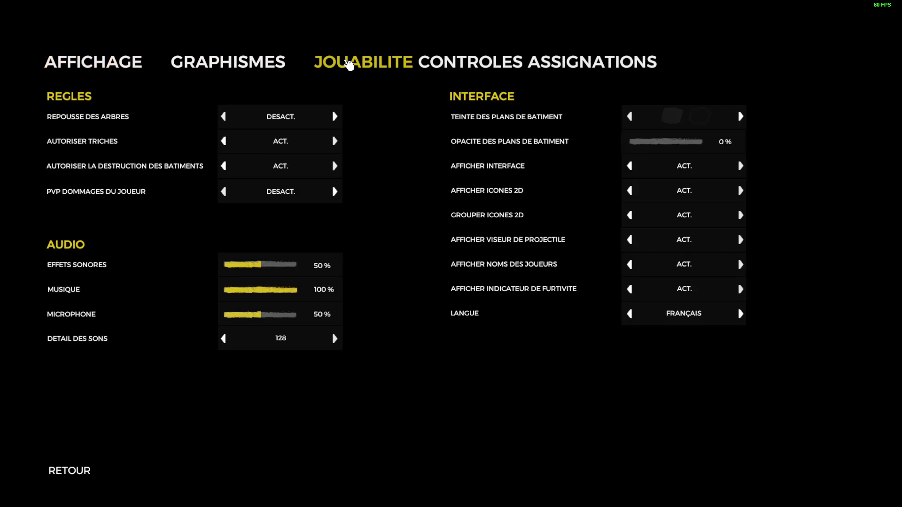
{"action": "left_click", "coordinate": [512, 61]}
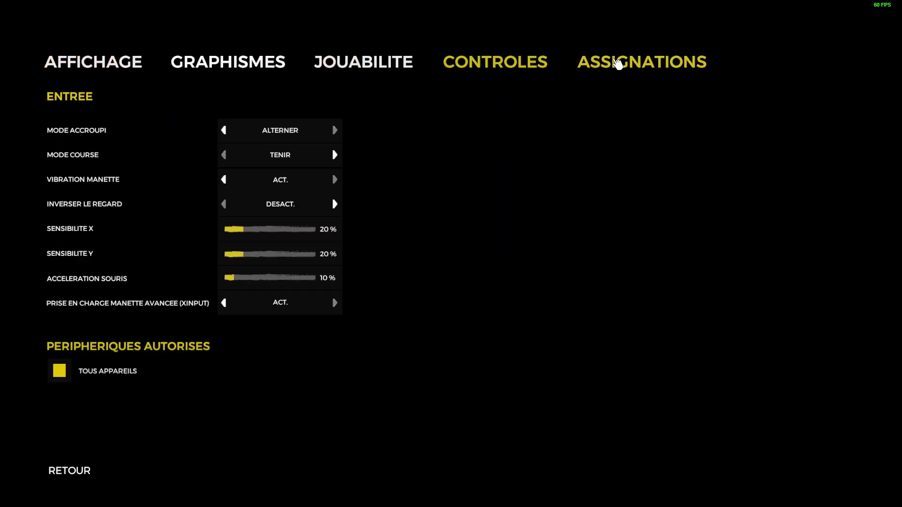
{"action": "left_click", "coordinate": [617, 62]}
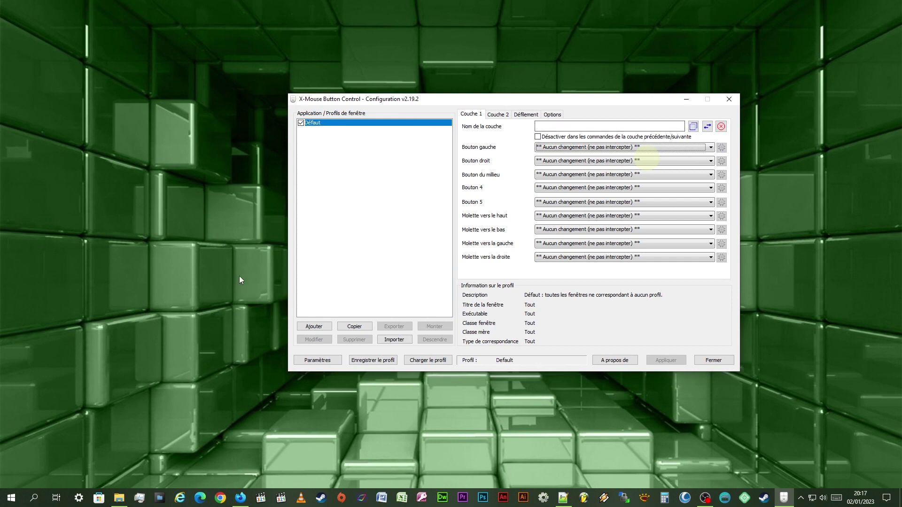
- In X-Mouse Button Control, add an application profile using TheForest.exe from Steam's The Forest folder
{"action": "left_click", "coordinate": [316, 327]}
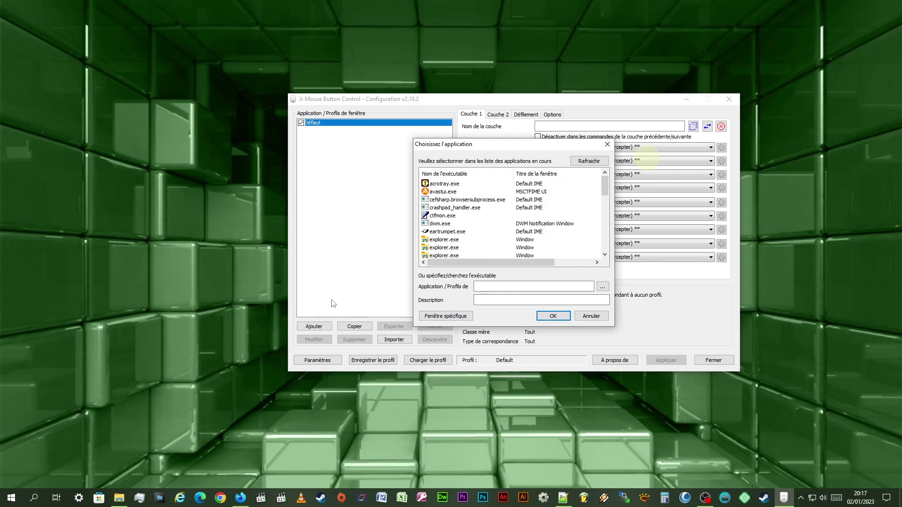
{"action": "left_click", "coordinate": [589, 161]}
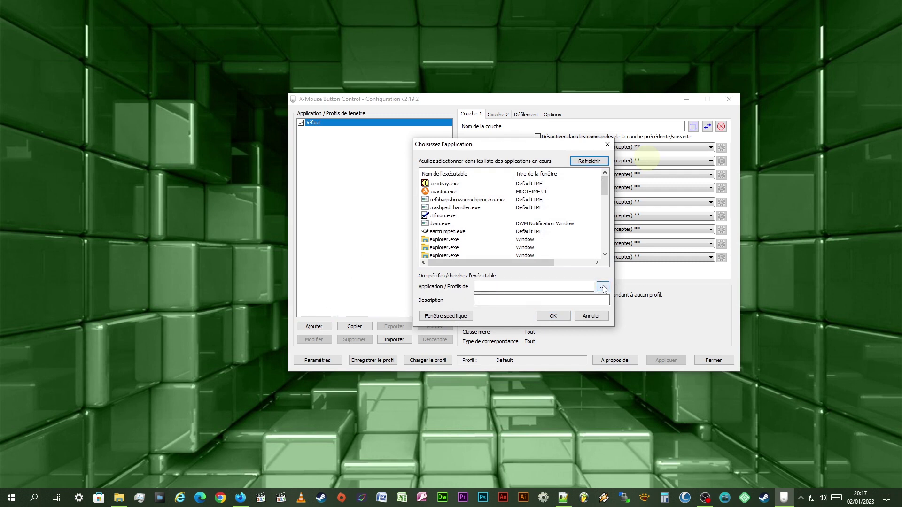
{"action": "left_click", "coordinate": [602, 286]}
{"action": "double_click", "coordinate": [487, 251]}
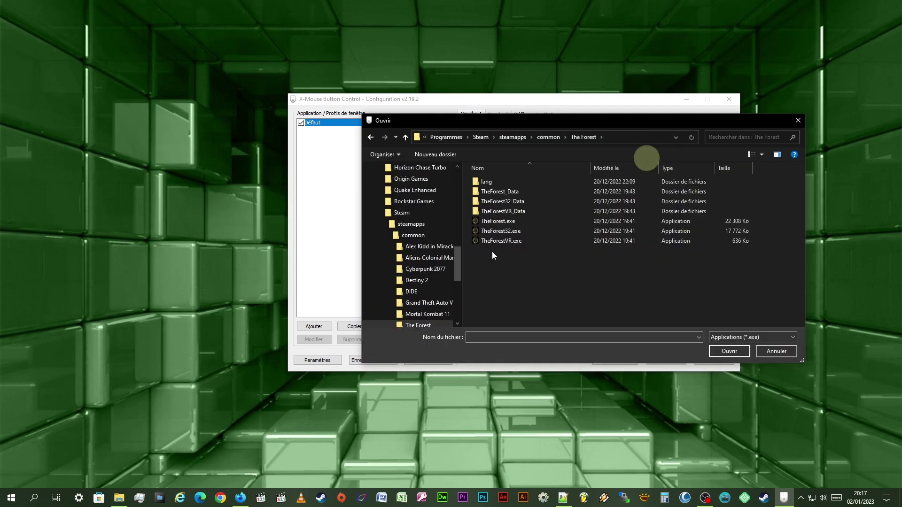
{"action": "left_click", "coordinate": [493, 224]}
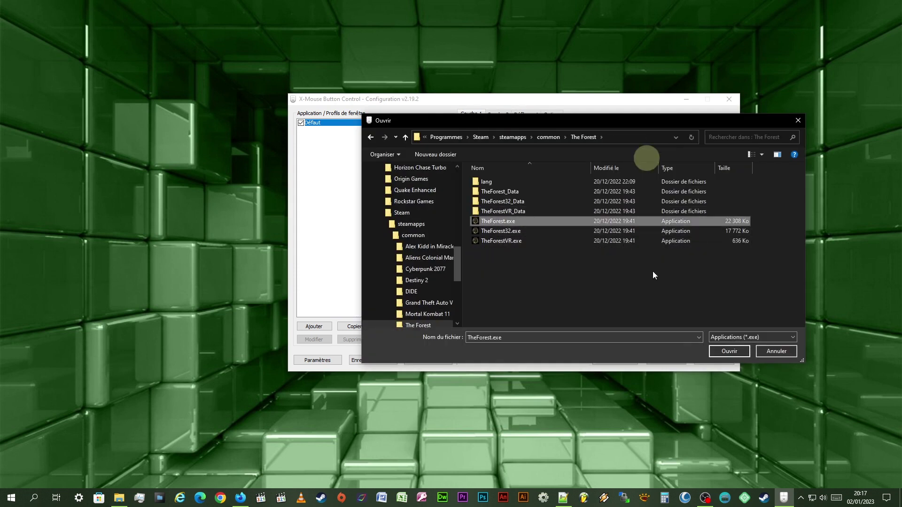
{"action": "left_click", "coordinate": [718, 353]}
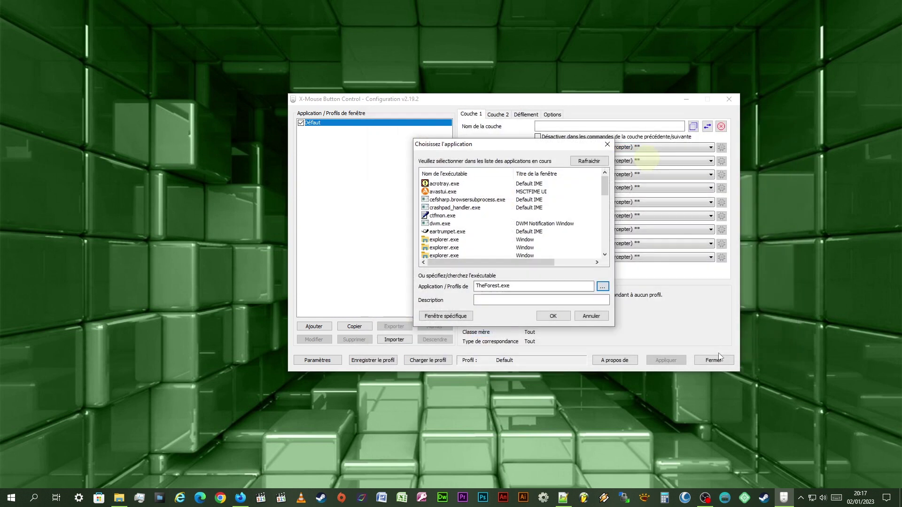
{"action": "left_click", "coordinate": [538, 298]}
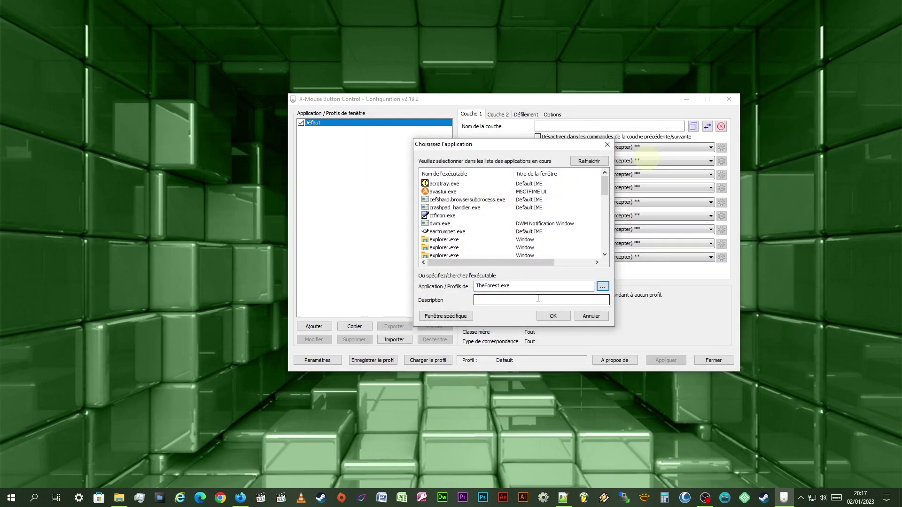
- Try targeting a specific window for the profile by picking the browser window with the window finder
{"action": "left_click", "coordinate": [456, 319]}
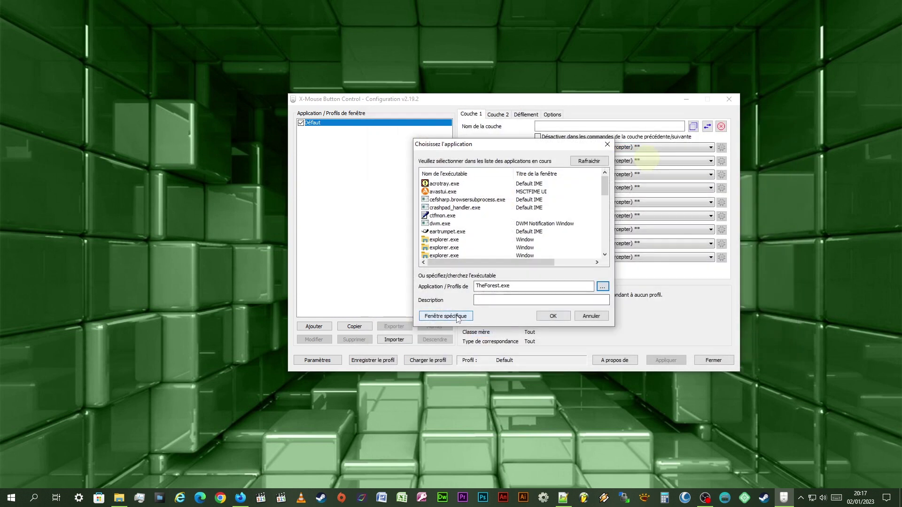
{"action": "left_click", "coordinate": [458, 319]}
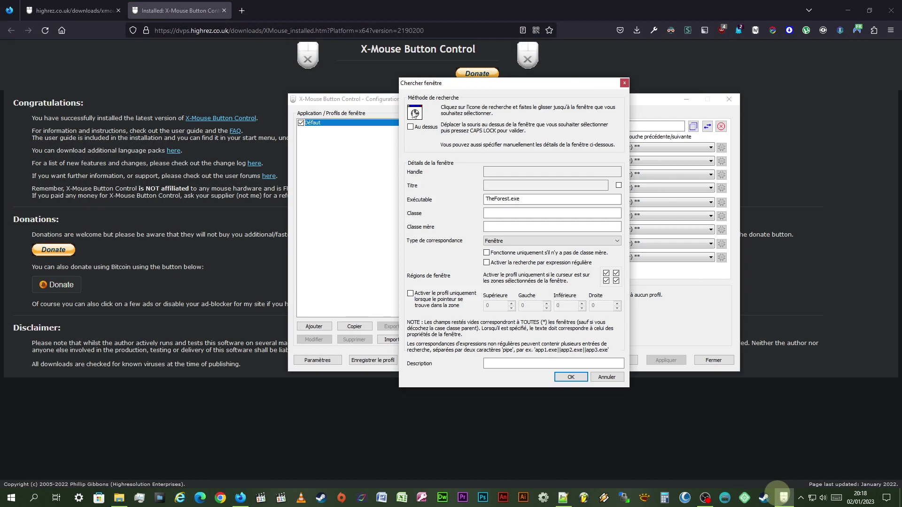
{"action": "left_click", "coordinate": [414, 114]}
{"action": "left_click_drag", "start_coordinate": [414, 114], "coordinate": [347, 88]}
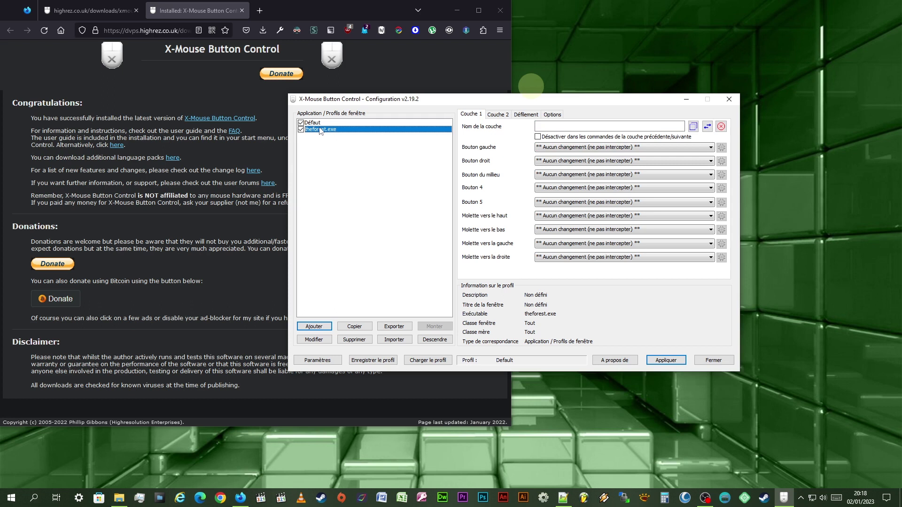
- Set the description of the theforest.exe profile to "The Forest Game"
{"action": "left_click", "coordinate": [314, 340]}
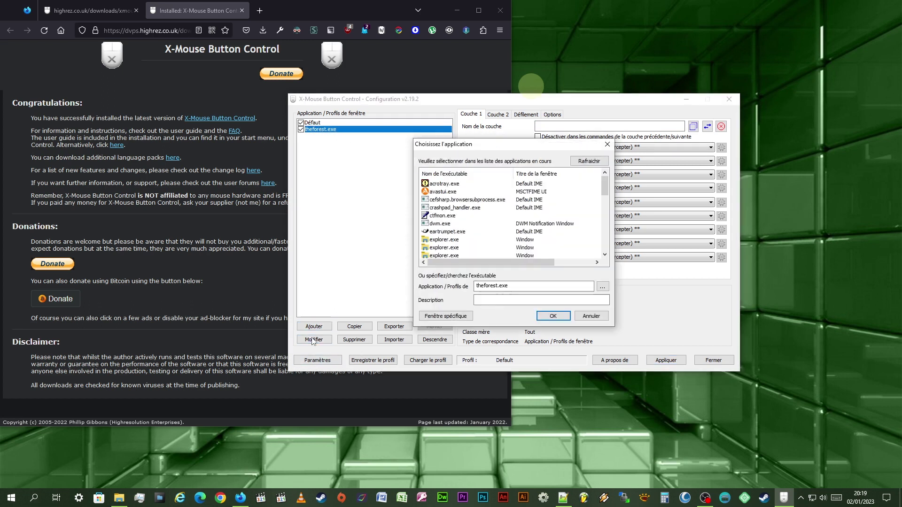
{"action": "left_click", "coordinate": [515, 298]}
{"action": "type", "text": "The Forest"}
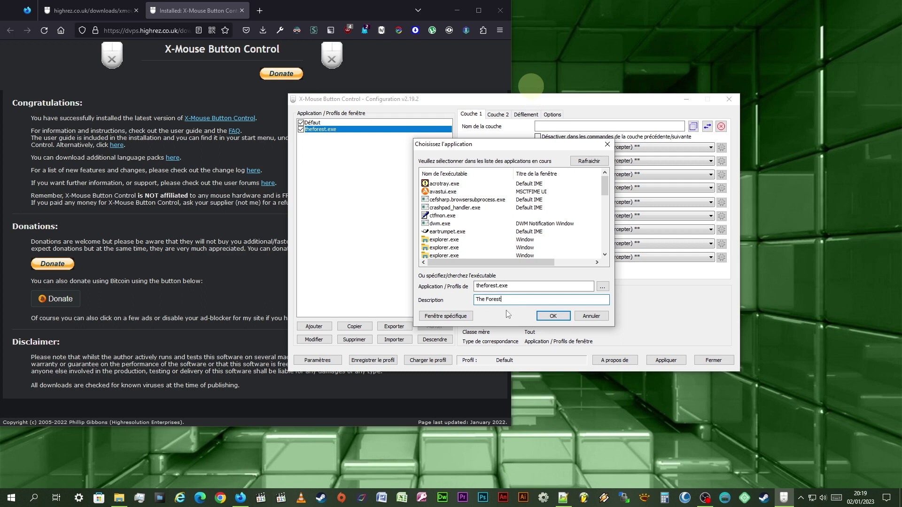
{"action": "type", "text": " Game"}
{"action": "left_click", "coordinate": [553, 316]}
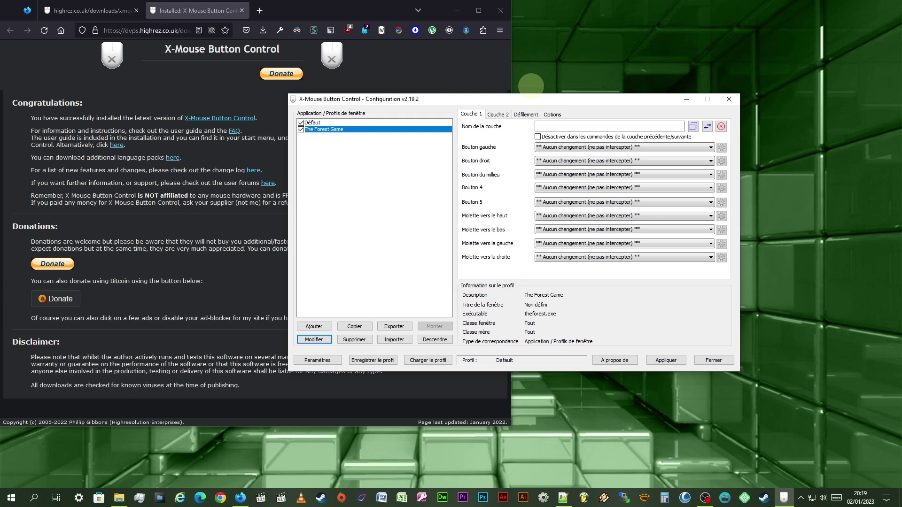
{"action": "left_click", "coordinate": [706, 498]}
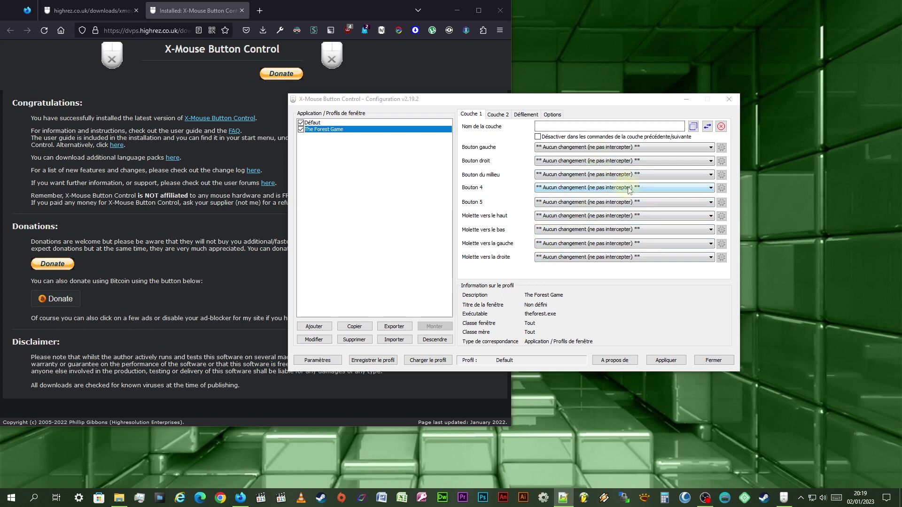
- Choose keystroke simulation (Simulation de touches) for Button 4 in The Forest Game profile and read through the supported key tags and examples
{"action": "left_click", "coordinate": [710, 188]}
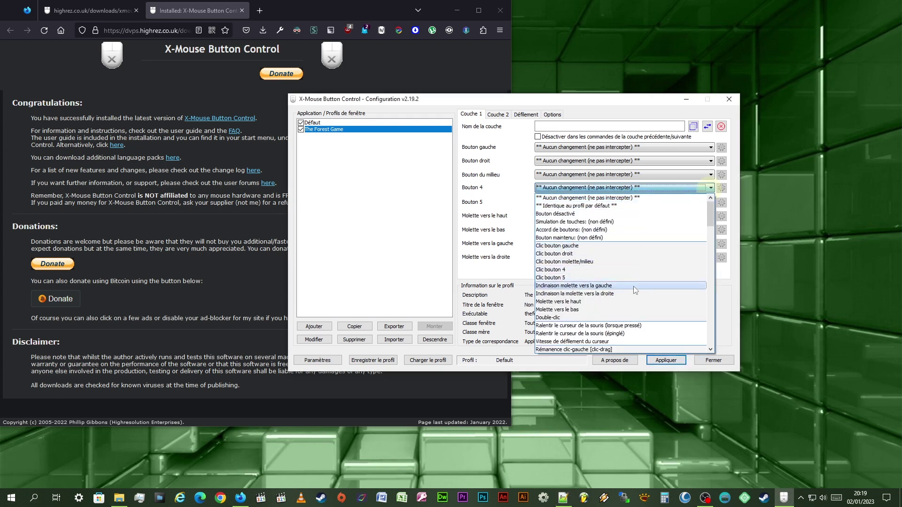
{"action": "left_click", "coordinate": [603, 223]}
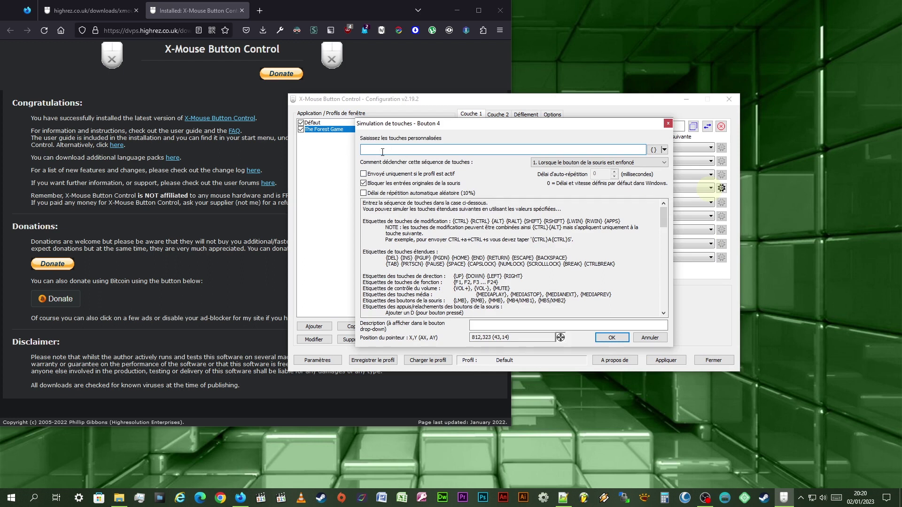
{"action": "left_click_drag", "start_coordinate": [379, 203], "coordinate": [511, 291]}
{"action": "left_click", "coordinate": [513, 290]}
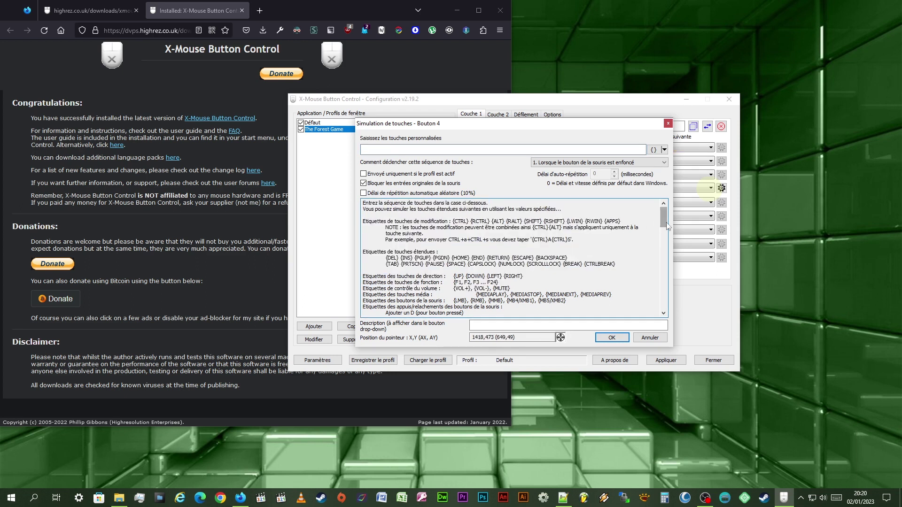
{"action": "left_click_drag", "start_coordinate": [663, 218], "coordinate": [678, 299]}
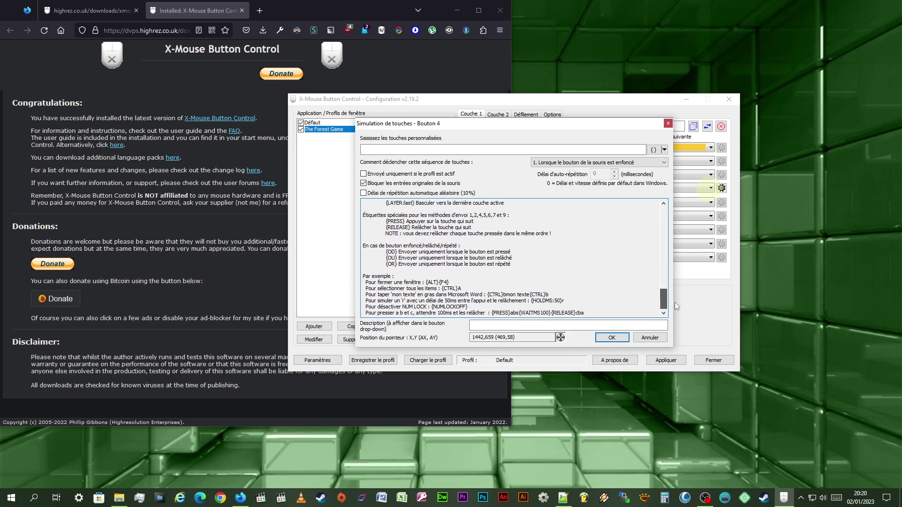
- Assign the keystroke I to Button 4 in The Forest Game profile and describe it as "Inventaire"
{"action": "scroll", "coordinate": [670, 252], "scroll_direction": "up", "scroll_amount": 20}
{"action": "left_click", "coordinate": [382, 150]}
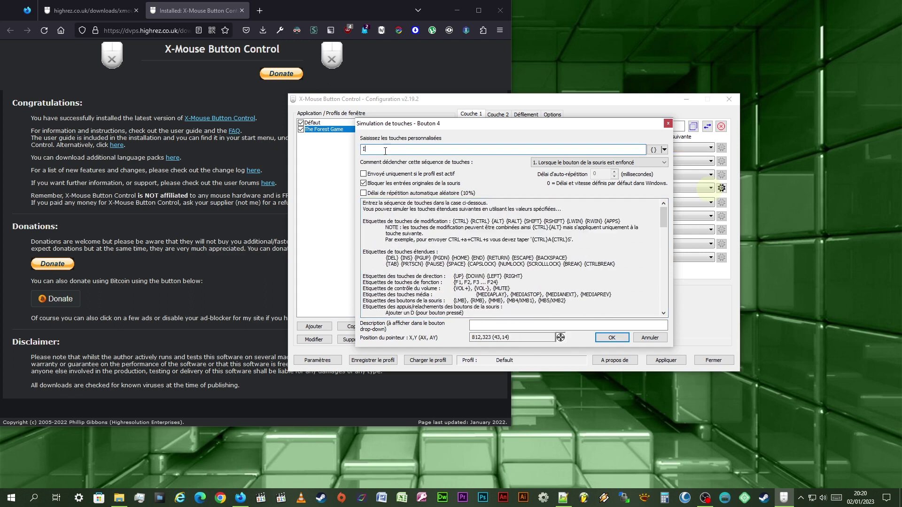
{"action": "left_click", "coordinate": [474, 325]}
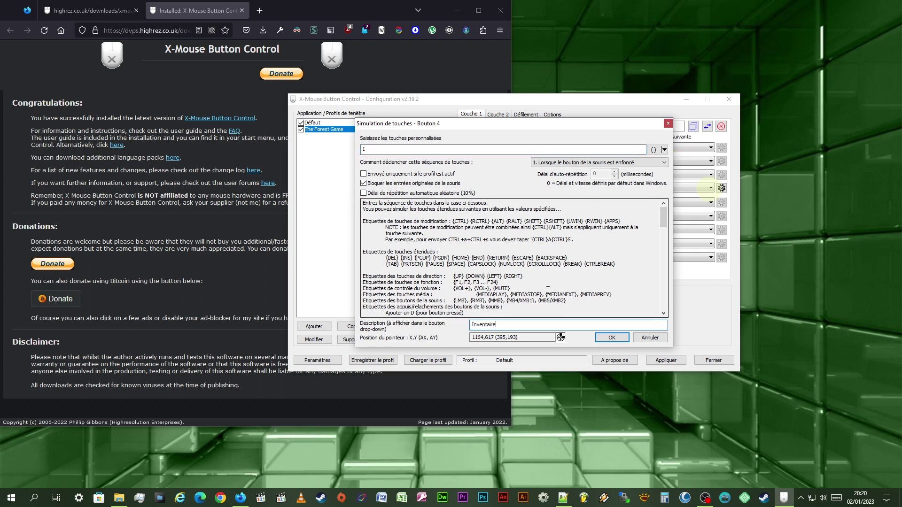
{"action": "left_click", "coordinate": [613, 342]}
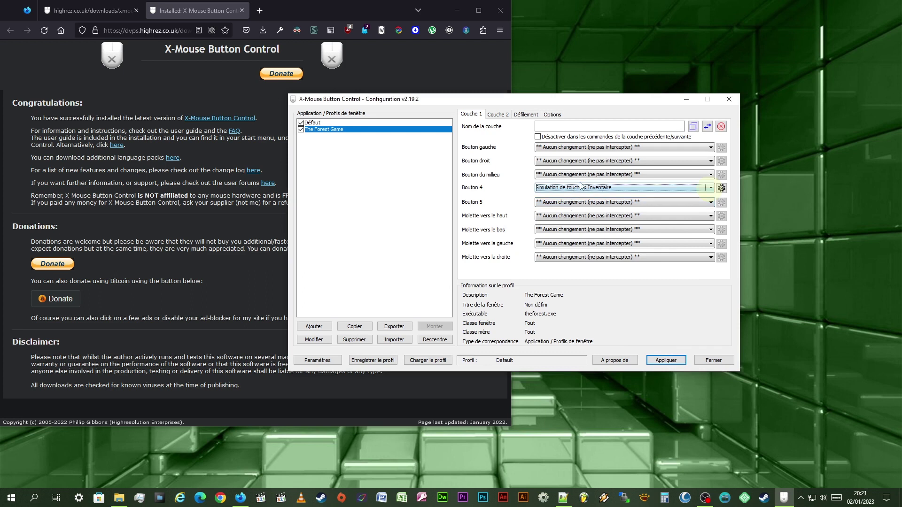
- Assign a keystroke simulation sending B to Button 5, with the description "Guide de survie"
{"action": "left_click", "coordinate": [710, 202]}
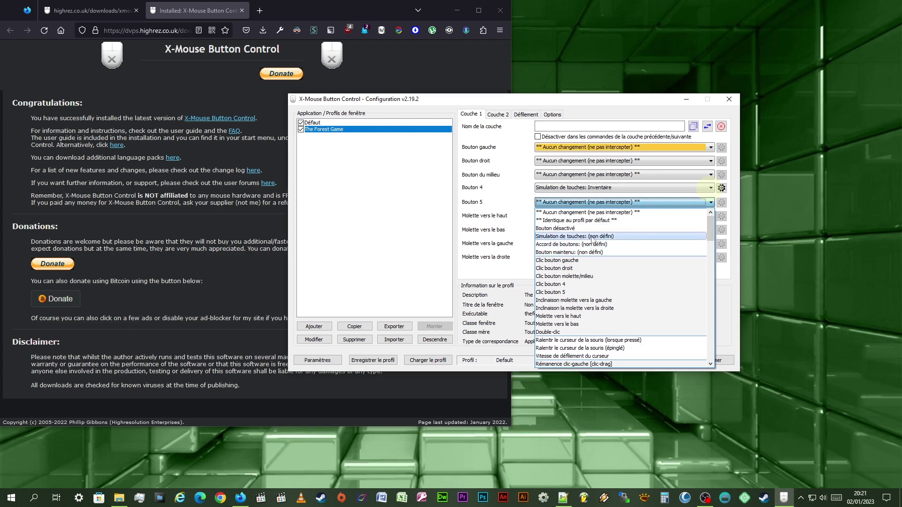
{"action": "left_click", "coordinate": [592, 236]}
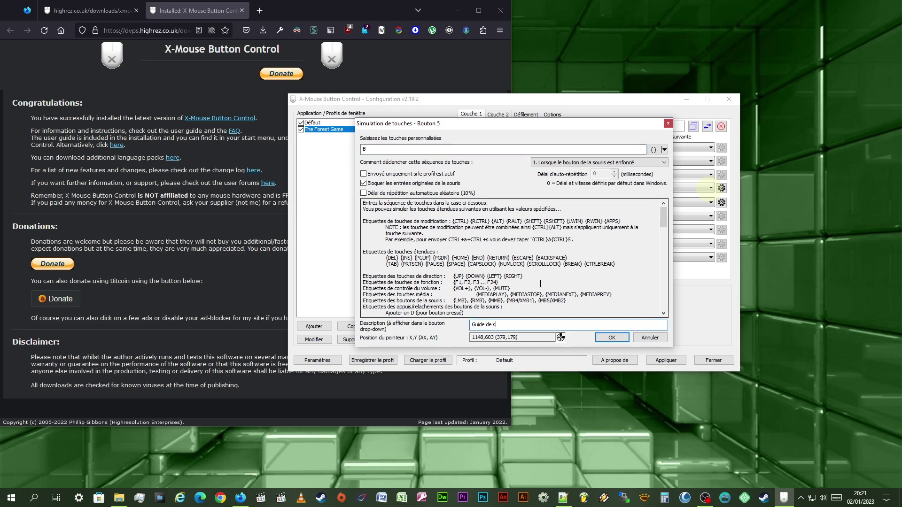
{"action": "type", "text": "vie"}
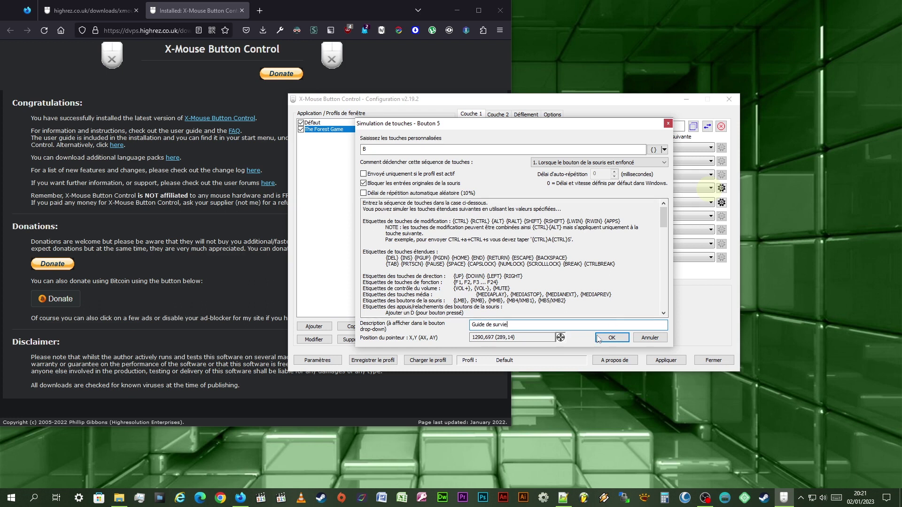
{"action": "key", "text": "Tab"}
{"action": "left_click", "coordinate": [622, 340]}
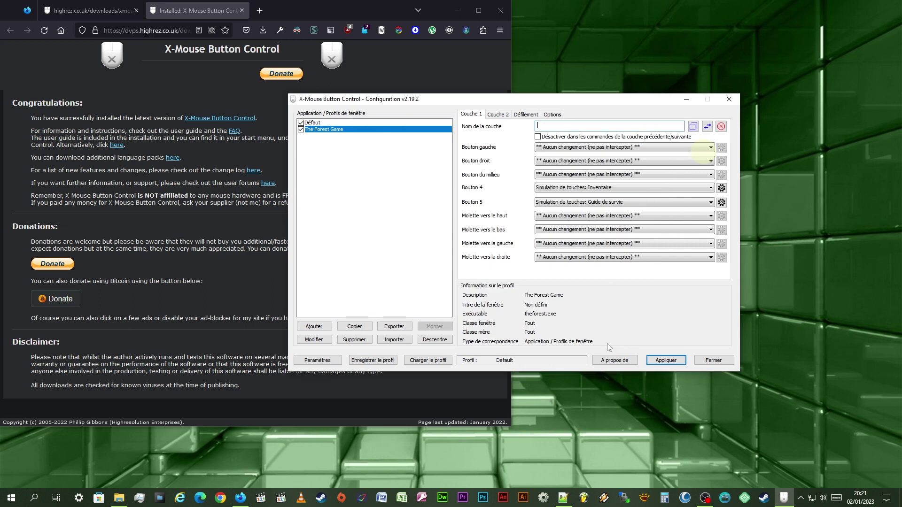
- Assign a keystroke simulation sending 2 to wheel up (Molette vers le haut), with the description "Lance"
{"action": "left_click", "coordinate": [710, 219]}
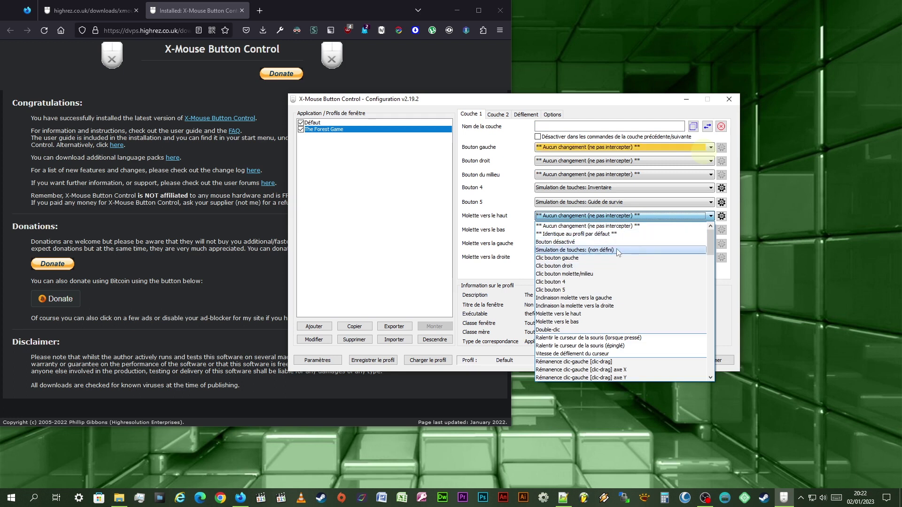
{"action": "left_click", "coordinate": [619, 250]}
{"action": "left_click", "coordinate": [611, 338]}
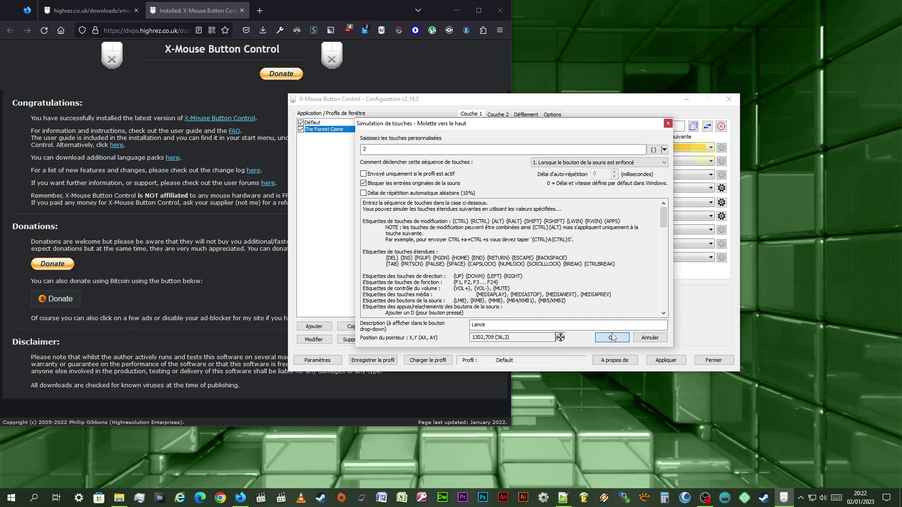
- Assign a keystroke simulation sending 4, described as "Hache de secours", to wheel down (Molette vers le bas) and apply the profile changes
{"action": "left_click", "coordinate": [711, 229]}
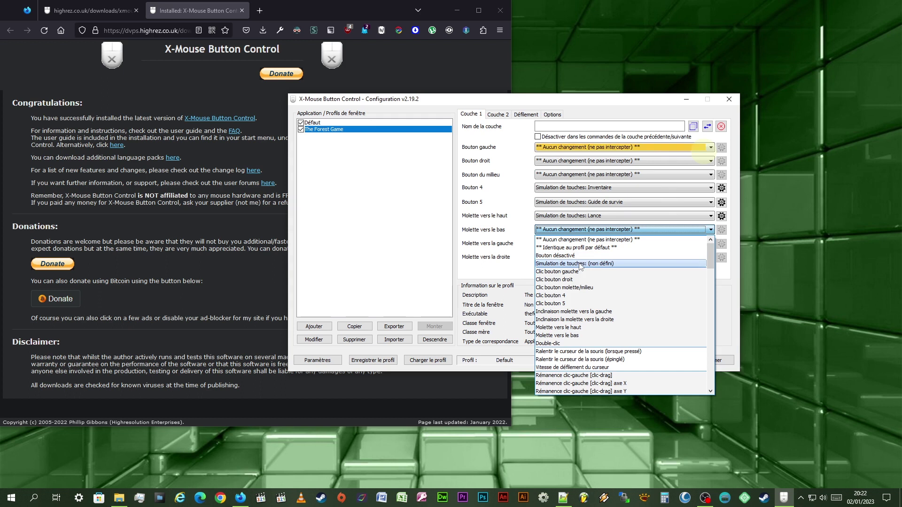
{"action": "left_click", "coordinate": [574, 264]}
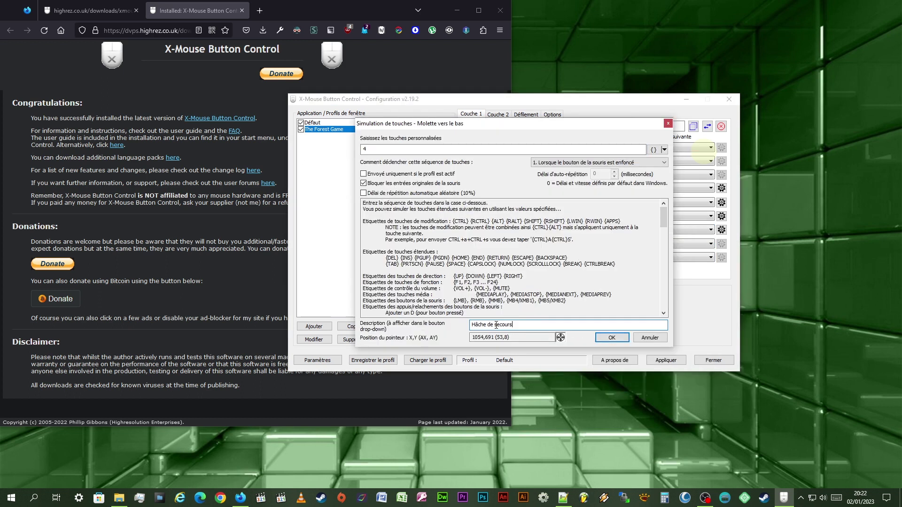
{"action": "left_click", "coordinate": [612, 339]}
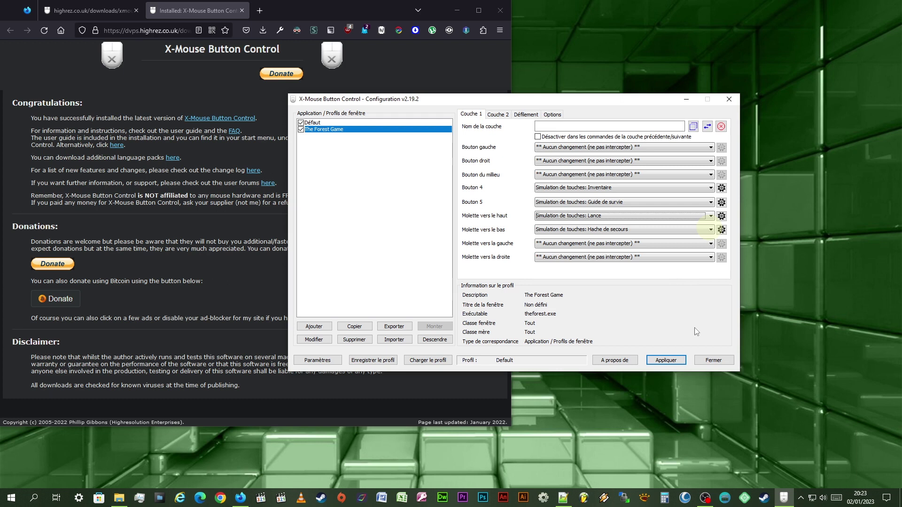
{"action": "left_click", "coordinate": [667, 360]}
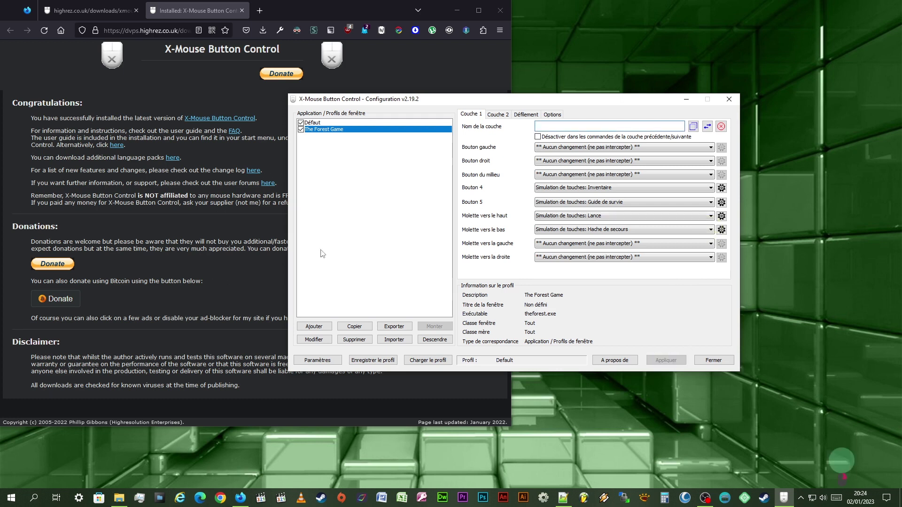
- Review the general options in the global settings (Paramètres globaux) and close them
{"action": "left_click", "coordinate": [319, 360]}
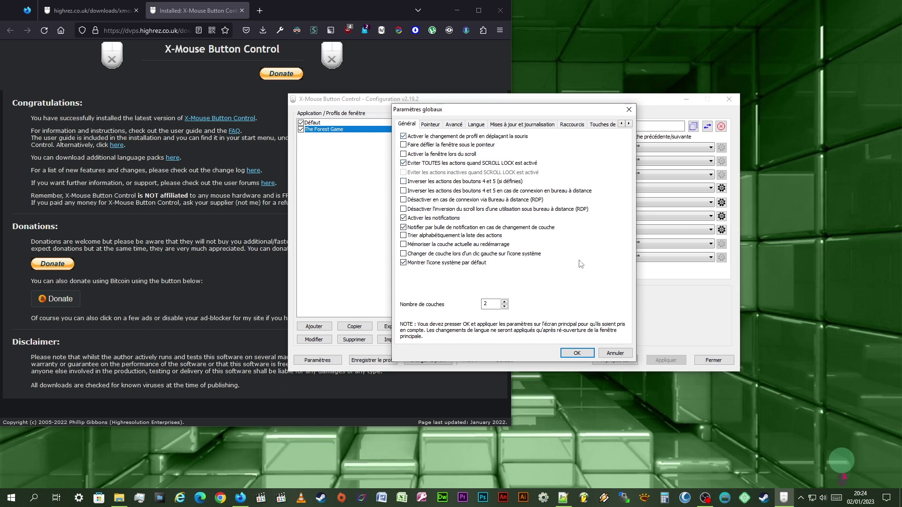
{"action": "left_click", "coordinate": [582, 354]}
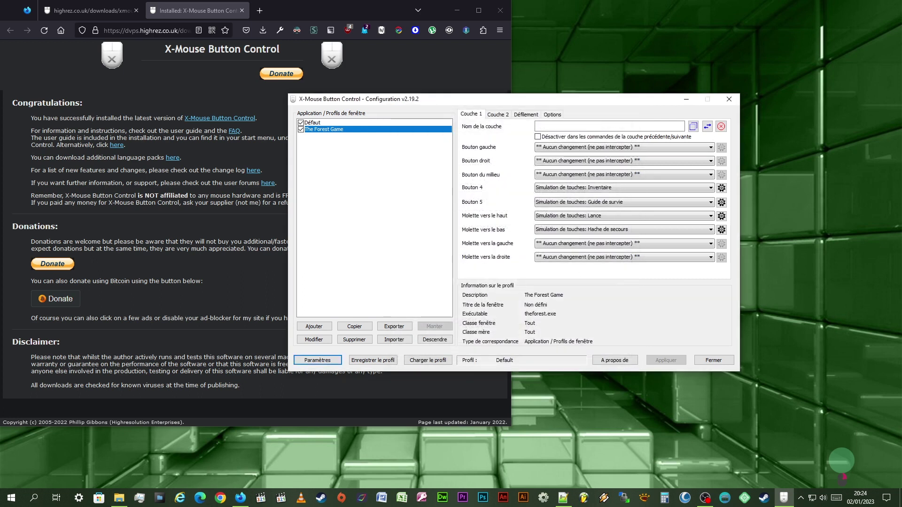
{"action": "left_click", "coordinate": [705, 498]}
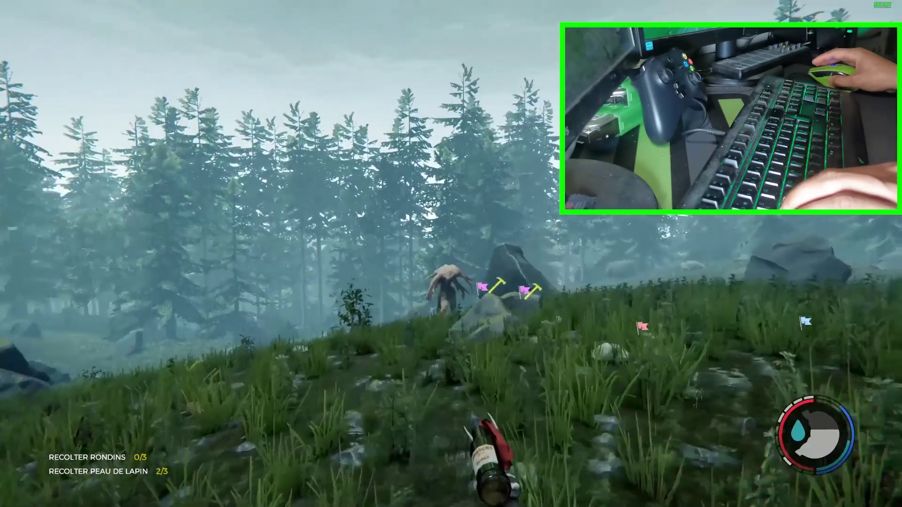
{"action": "left_click", "coordinate": [451, 254]}
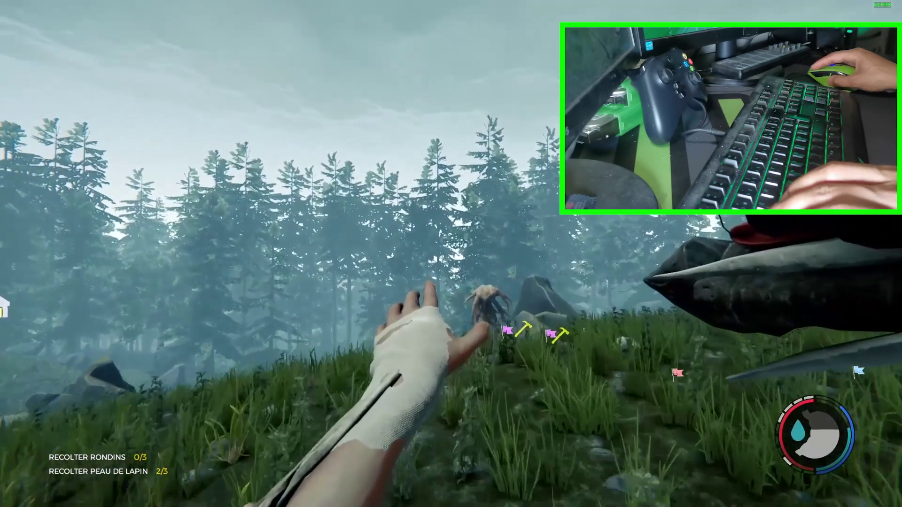
{"action": "key", "text": "z"}
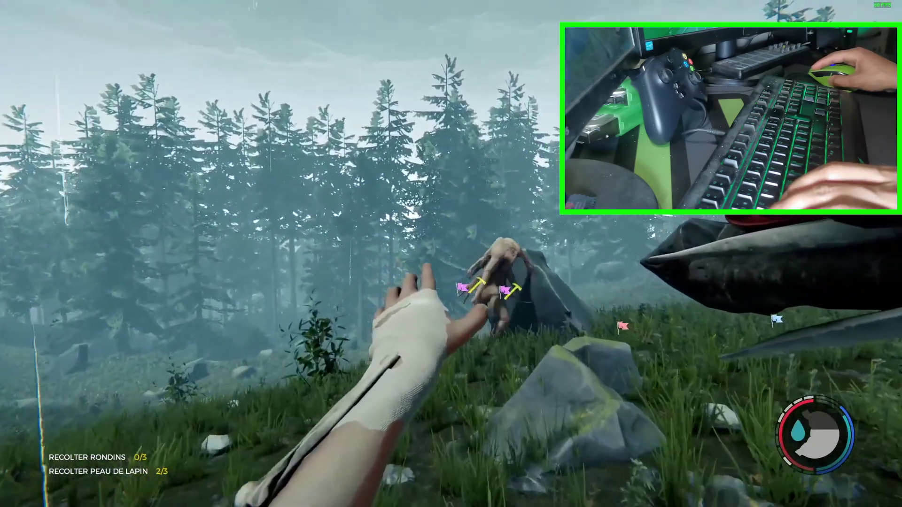
{"action": "key", "text": "s"}
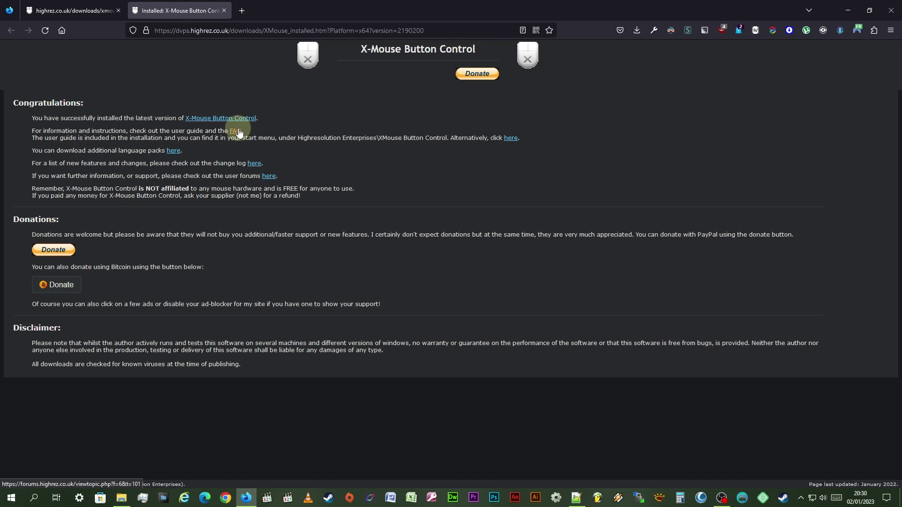
- In the browser, open the X-Mouse Button Control FAQ from the installation page and look through it
{"action": "left_click", "coordinate": [236, 132]}
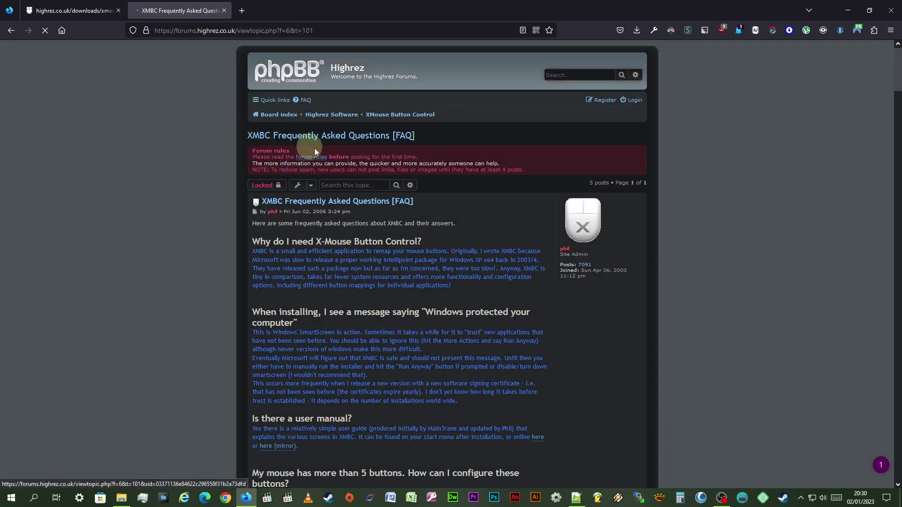
{"action": "middle_click", "coordinate": [663, 247]}
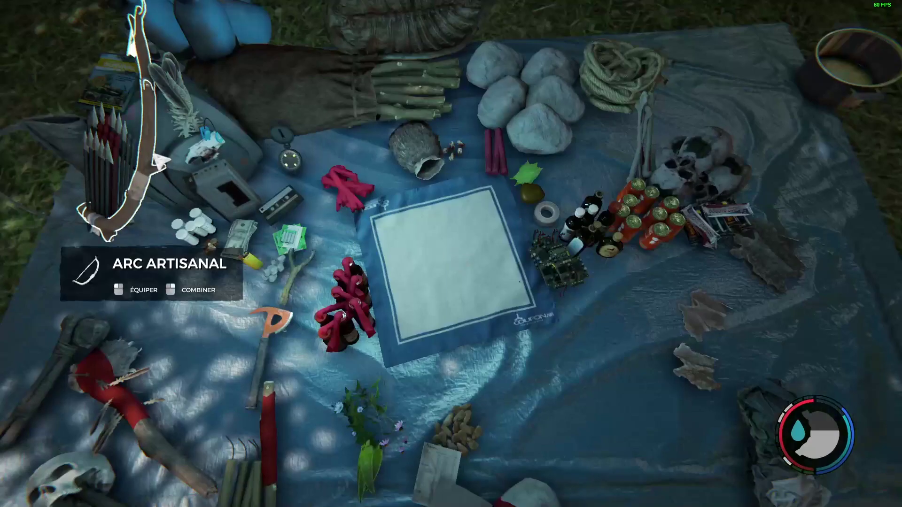
- In The Forest's inventory, place the crafted bow (Arc artisanal) and arrows on the crafting mat and combine them
{"action": "right_click", "coordinate": [136, 197]}
{"action": "right_click", "coordinate": [112, 136]}
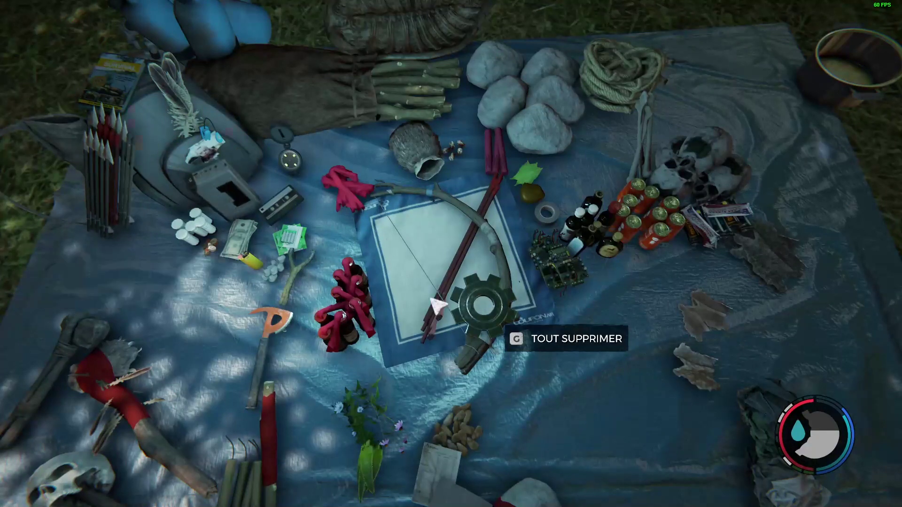
{"action": "left_click", "coordinate": [463, 305]}
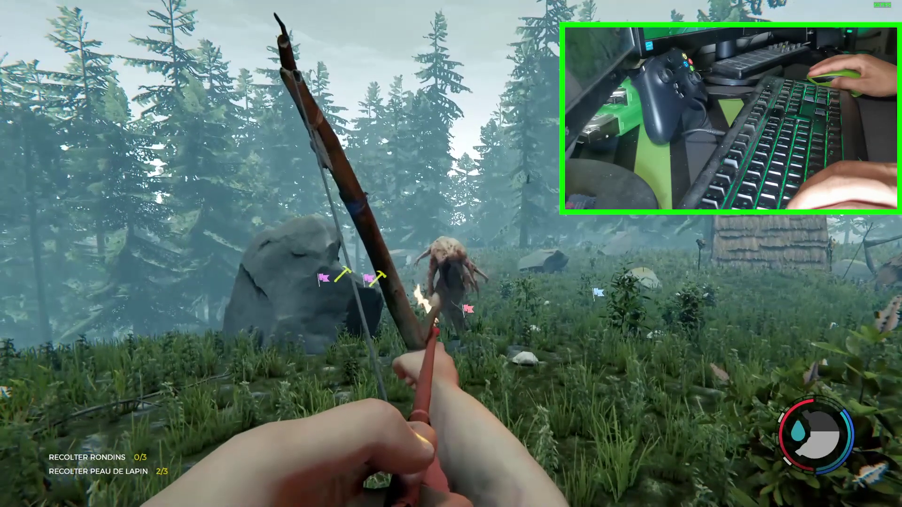
{"action": "left_click", "coordinate": [451, 254]}
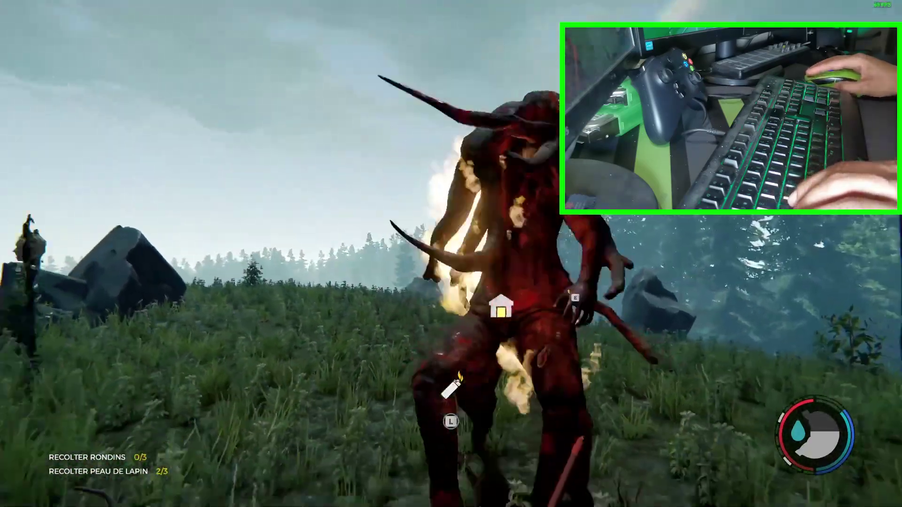
{"action": "key", "text": "z"}
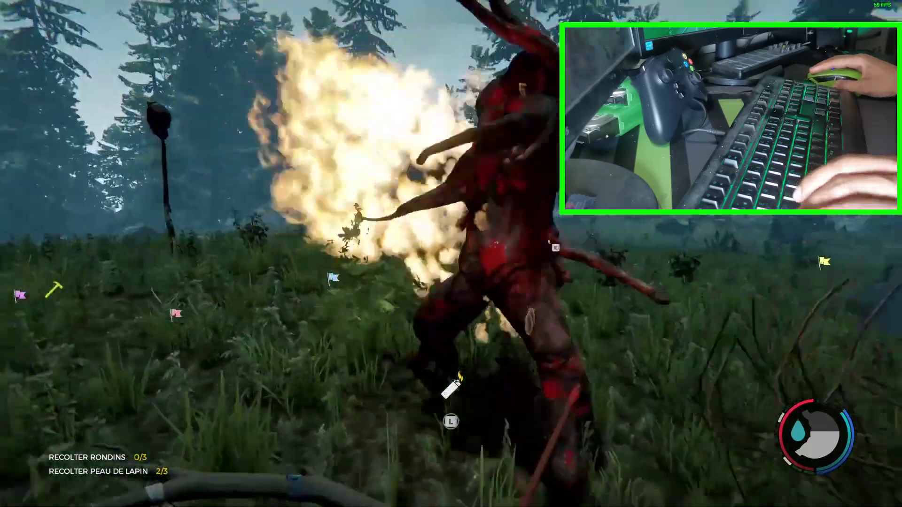
{"action": "key", "text": "s"}
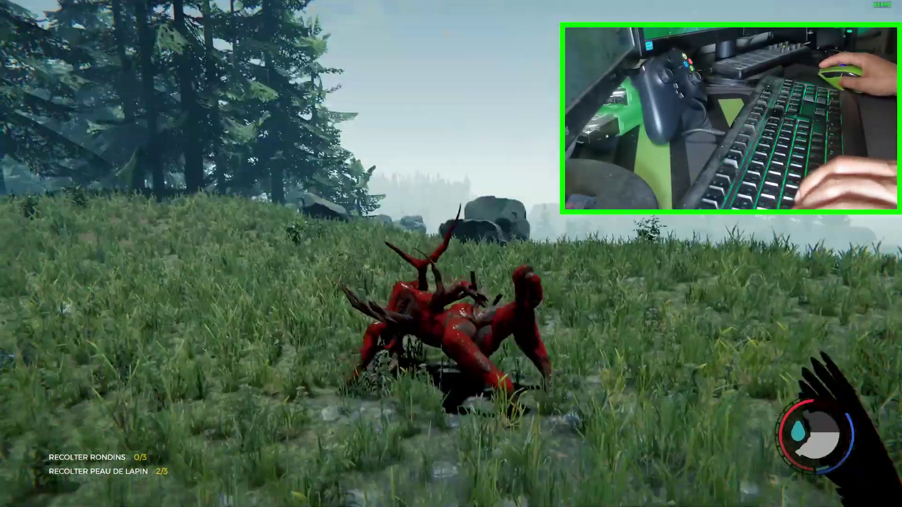
{"action": "key", "text": "z"}
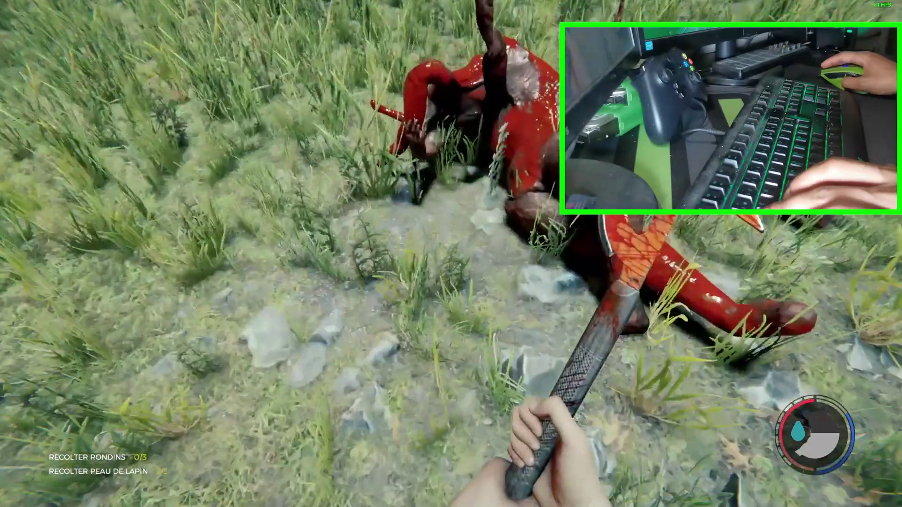